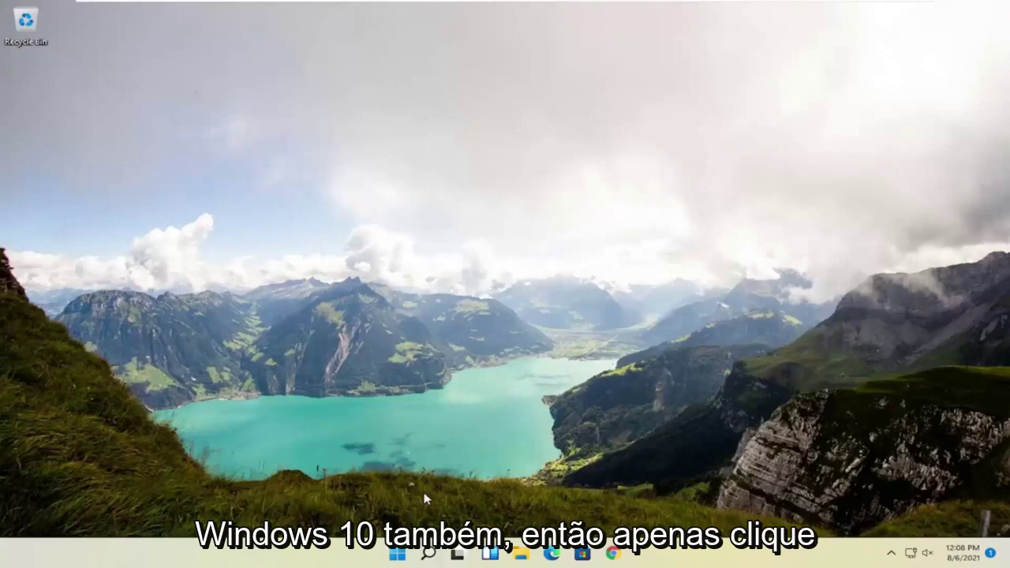
Restart into the recovery environment and open a Command Prompt from the advanced troubleshooting options
{"action": "right_click", "coordinate": [397, 556]}
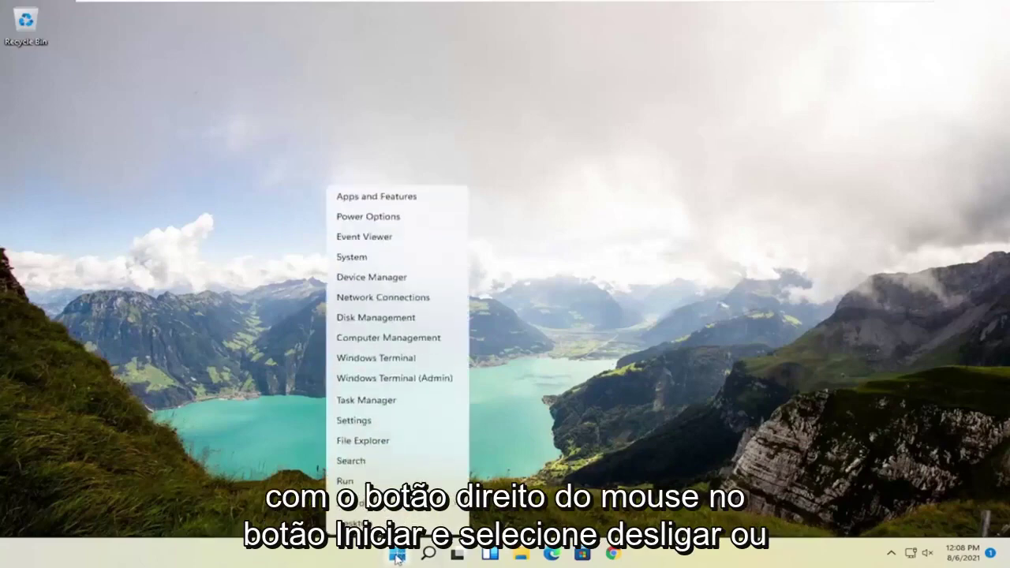
{"action": "mouse_move", "coordinate": [394, 502]}
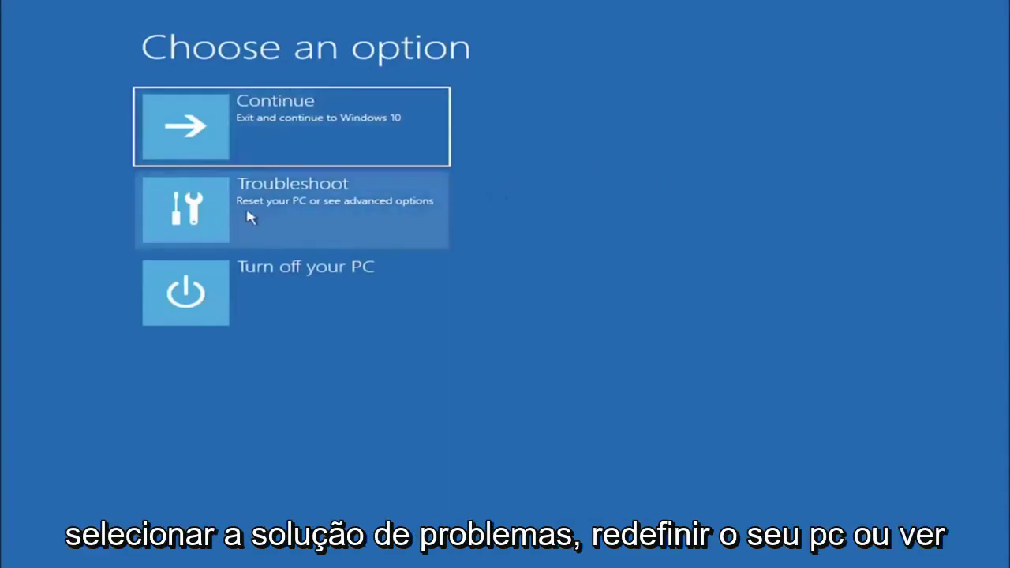
{"action": "left_click", "coordinate": [357, 218]}
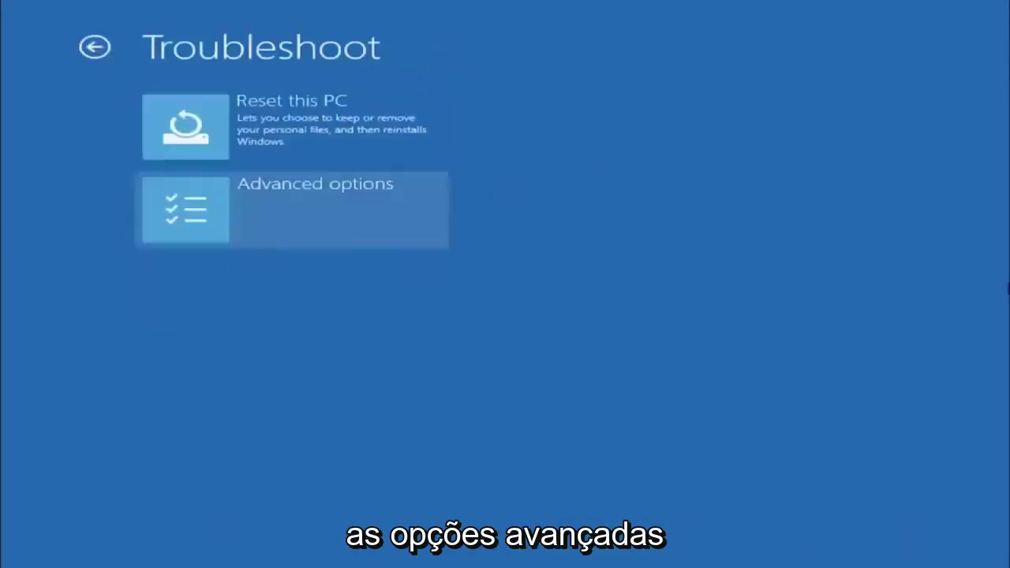
{"action": "key", "text": "Up"}
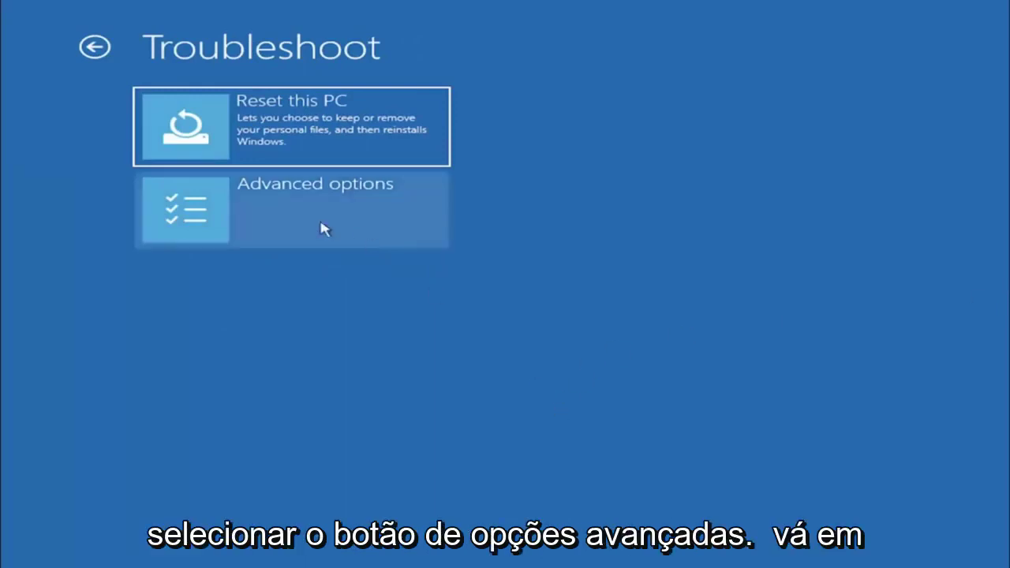
{"action": "left_click", "coordinate": [279, 221]}
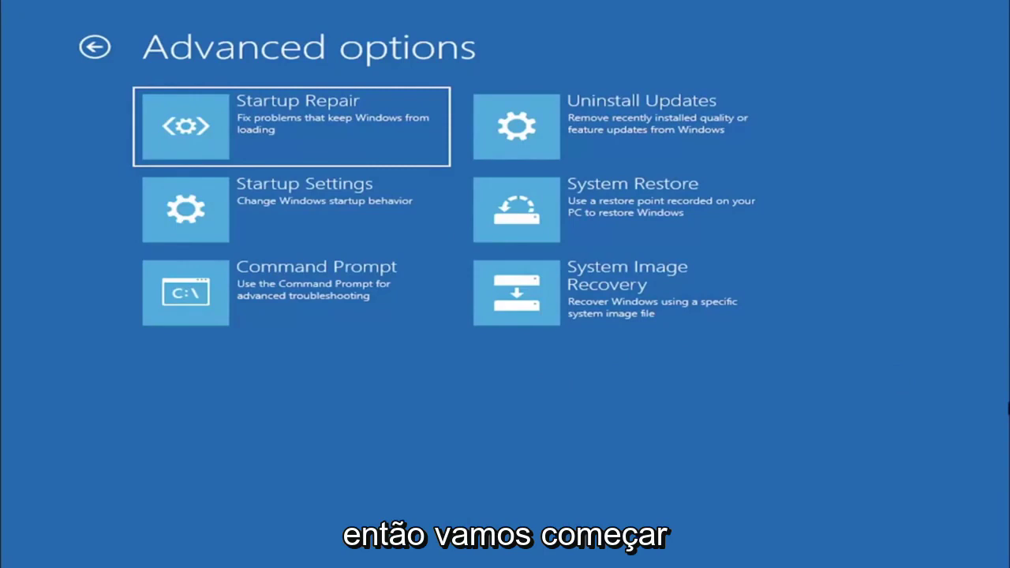
{"action": "left_click", "coordinate": [266, 284]}
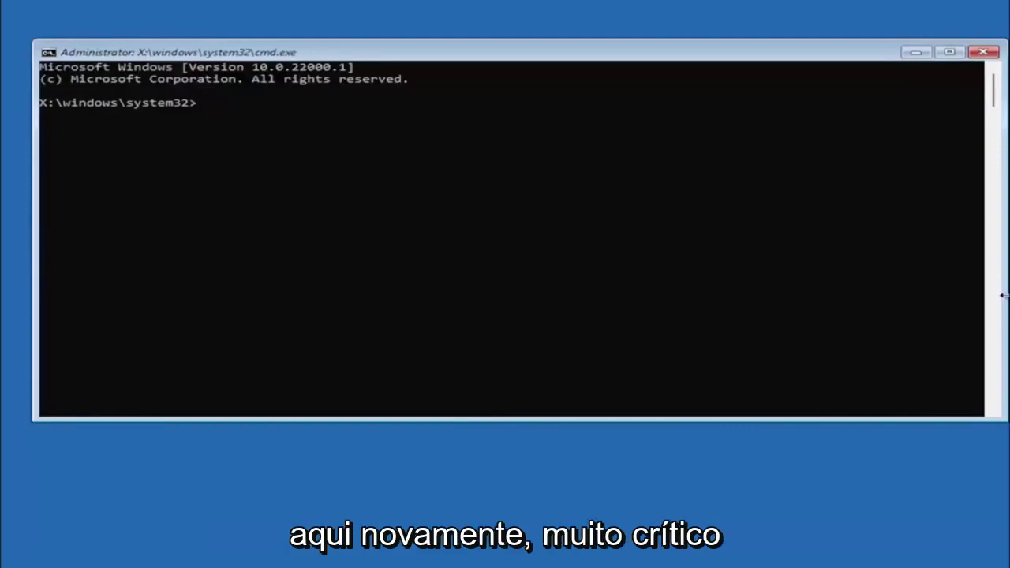
{"action": "left_click", "coordinate": [179, 180]}
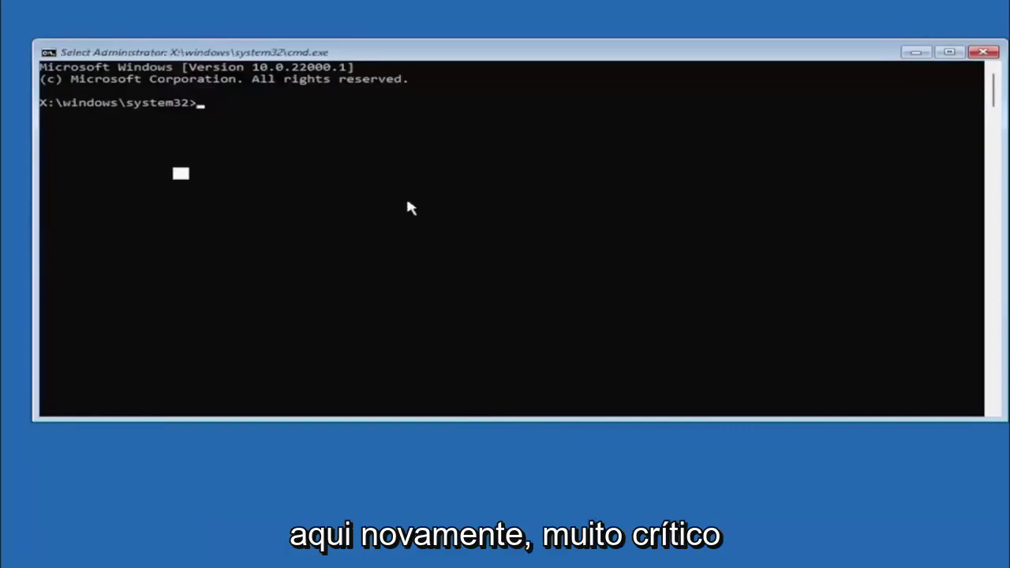
{"action": "left_click", "coordinate": [197, 109]}
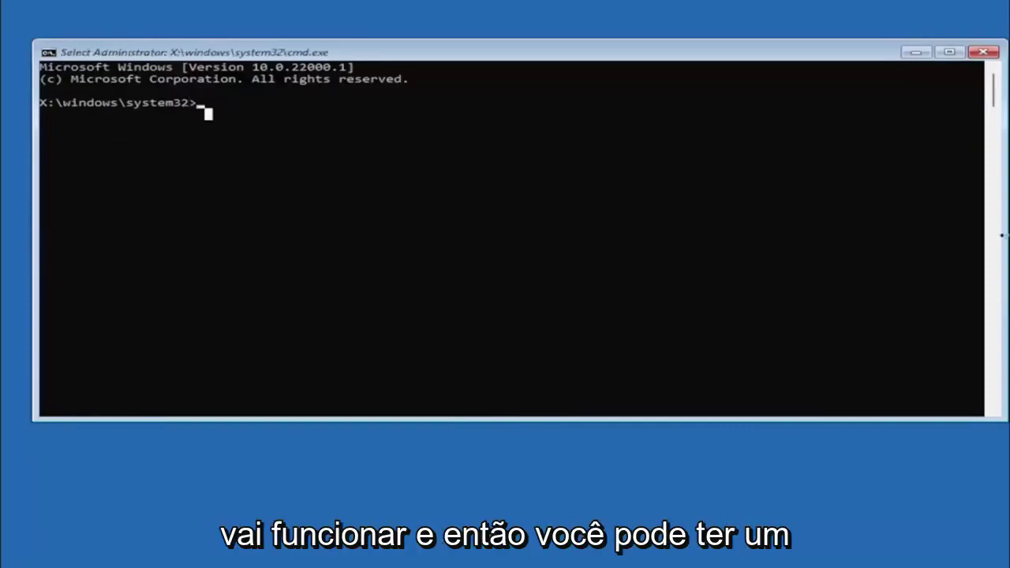
{"action": "left_click", "coordinate": [207, 106]}
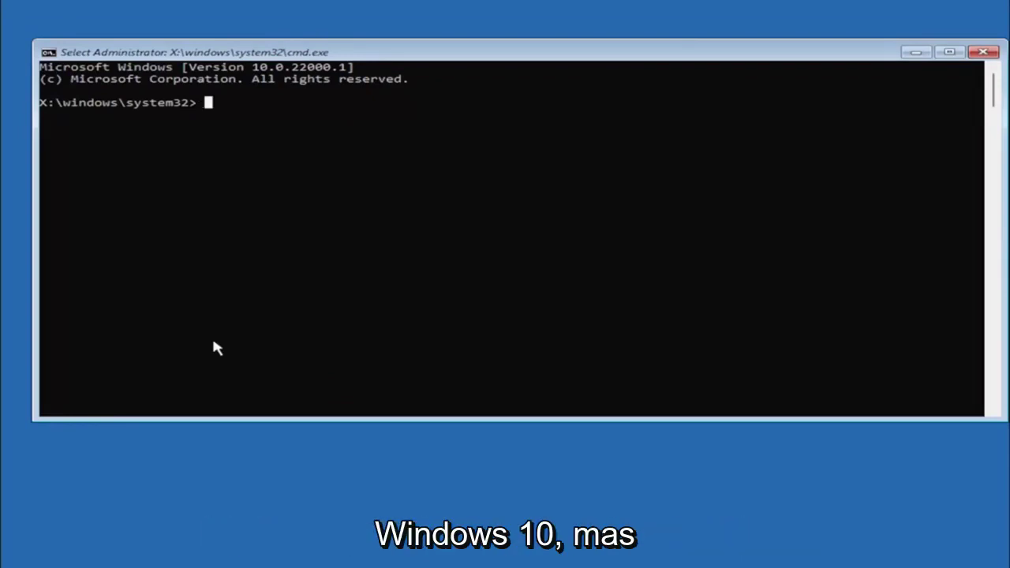
{"action": "key", "text": "Escape"}
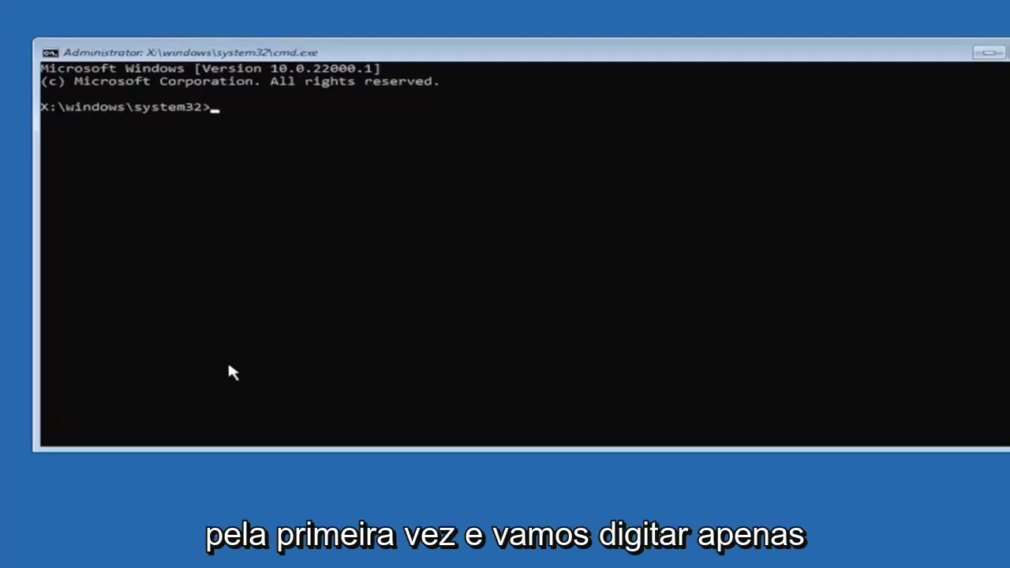
Convert the default boot disk from MBR to GPT by running mbr2gpt.exe /convert
{"action": "type", "text": "mb"}
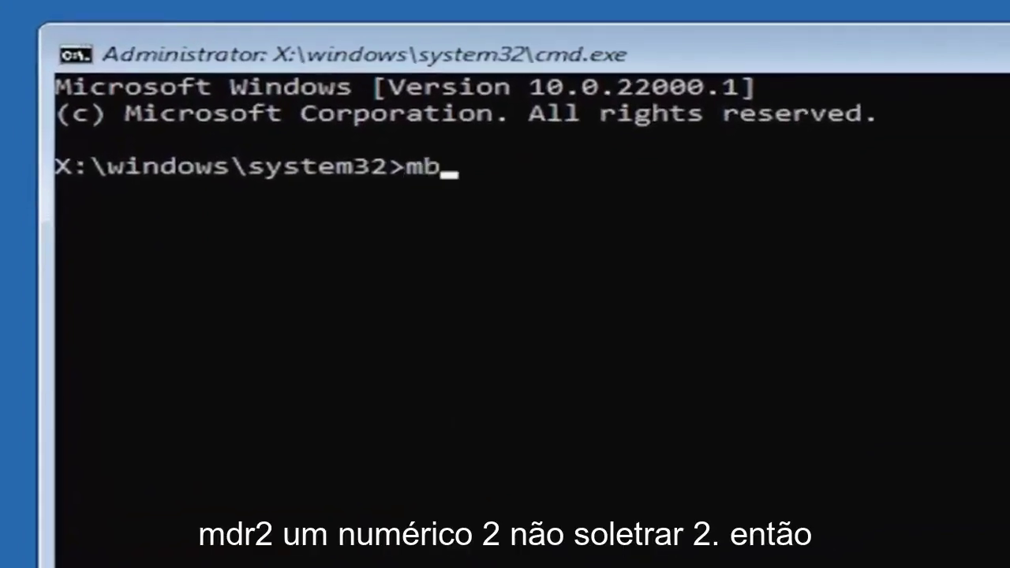
{"action": "type", "text": "r2"}
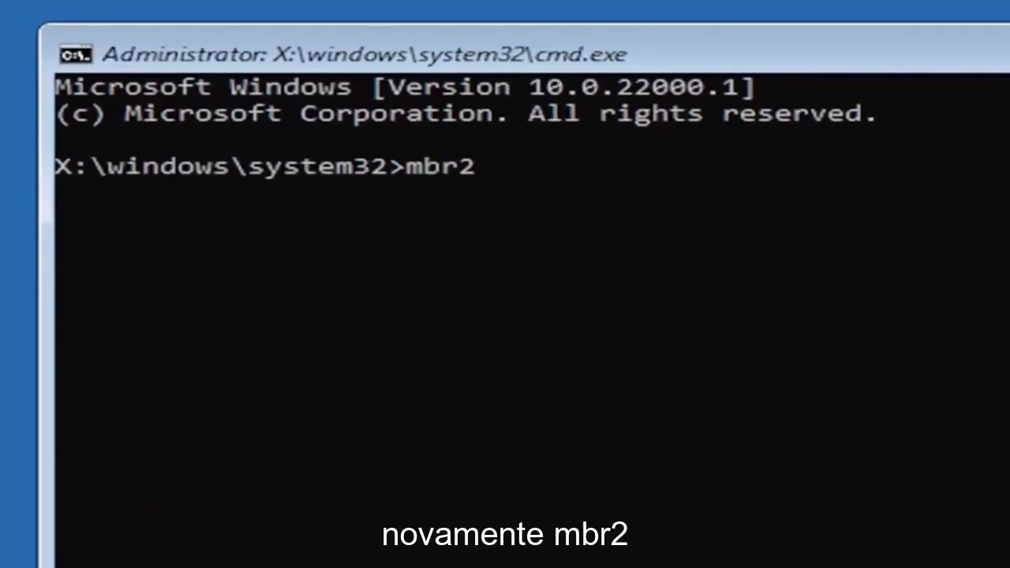
{"action": "type", "text": "gpt"}
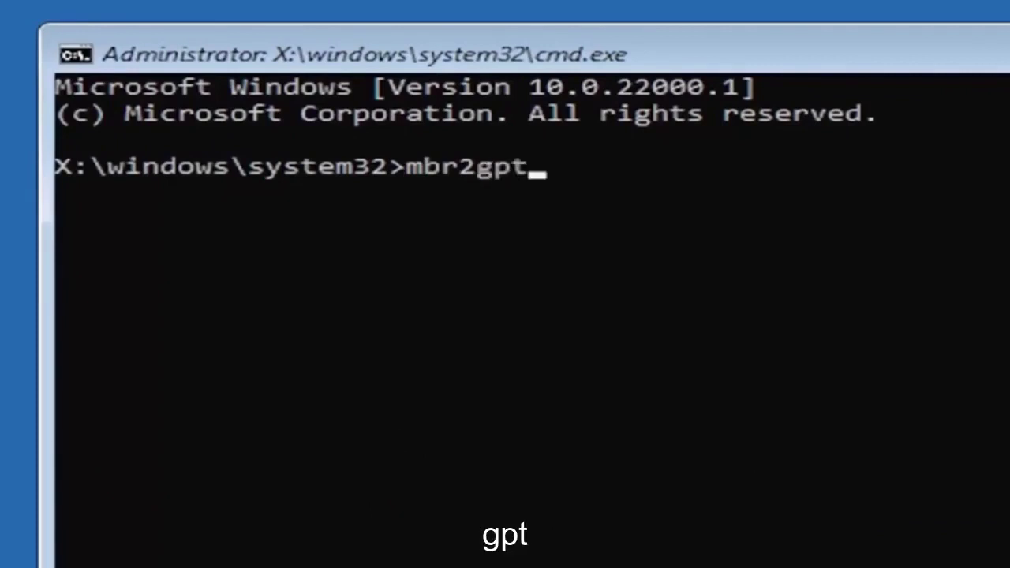
{"action": "type", "text": ".exe "}
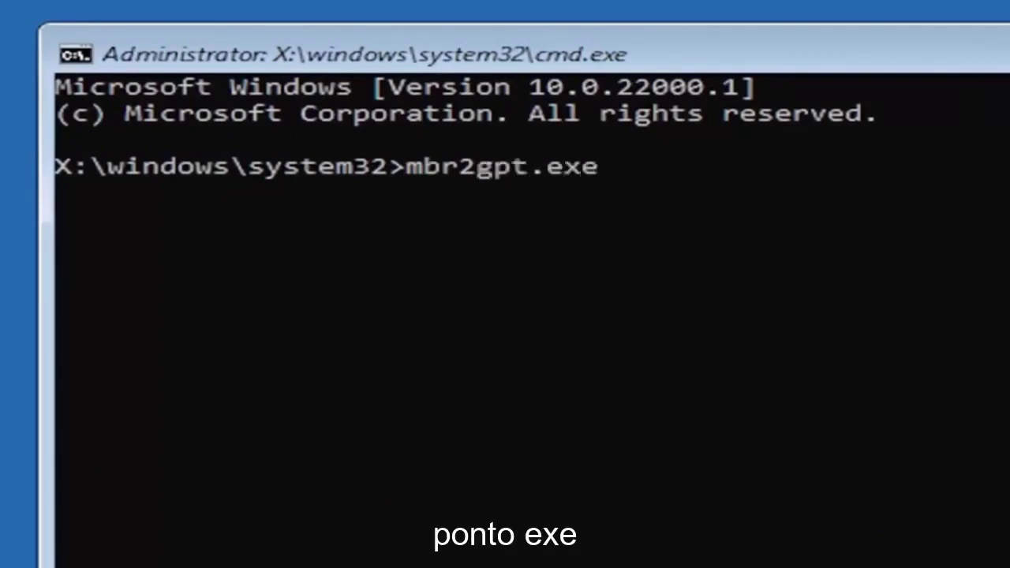
{"action": "type", "text": "/"}
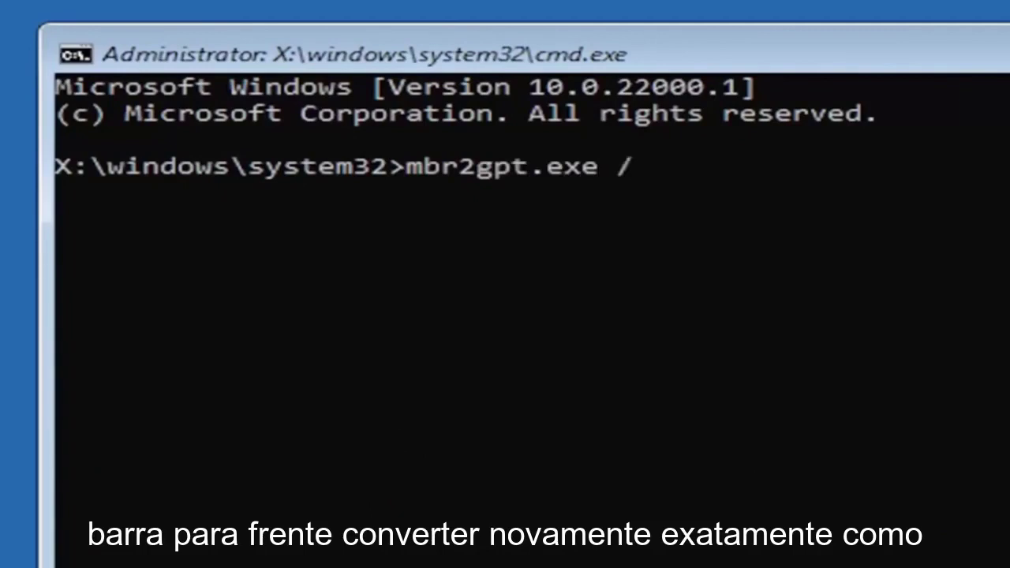
{"action": "type", "text": "convert"}
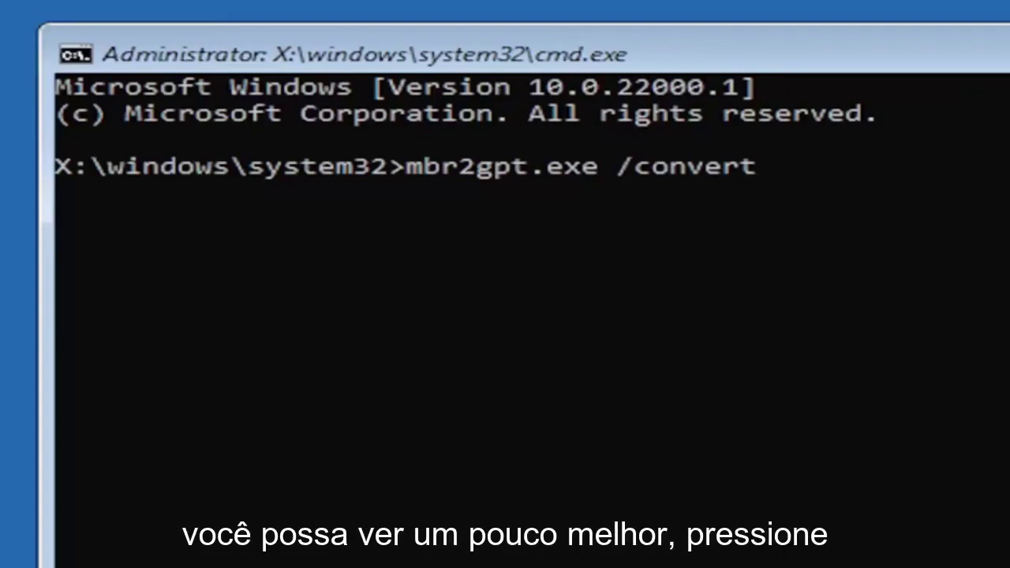
{"action": "key", "text": "Return"}
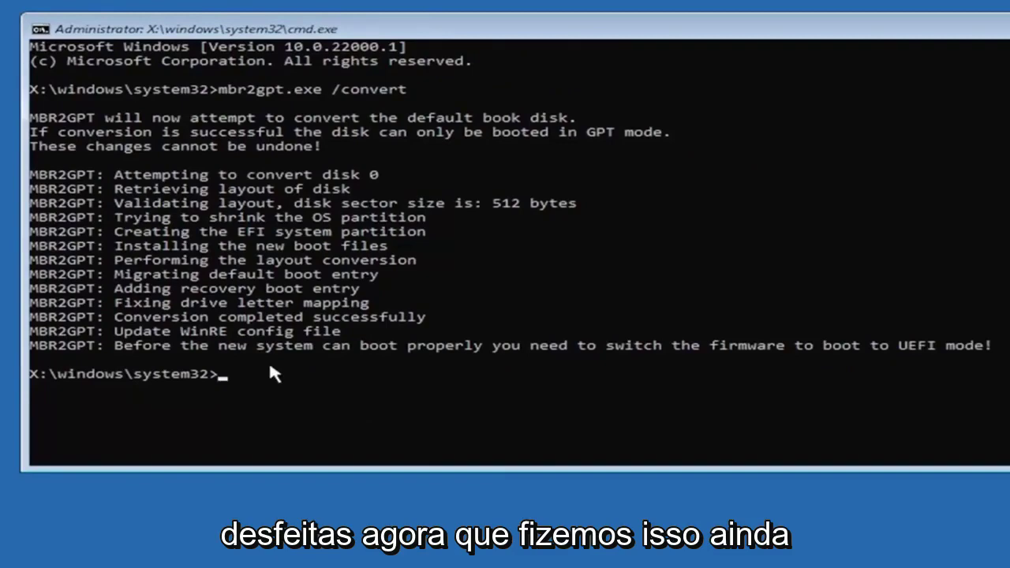
{"action": "left_click_drag", "start_coordinate": [1000, 354], "coordinate": [435, 351]}
{"action": "right_click", "coordinate": [421, 377]}
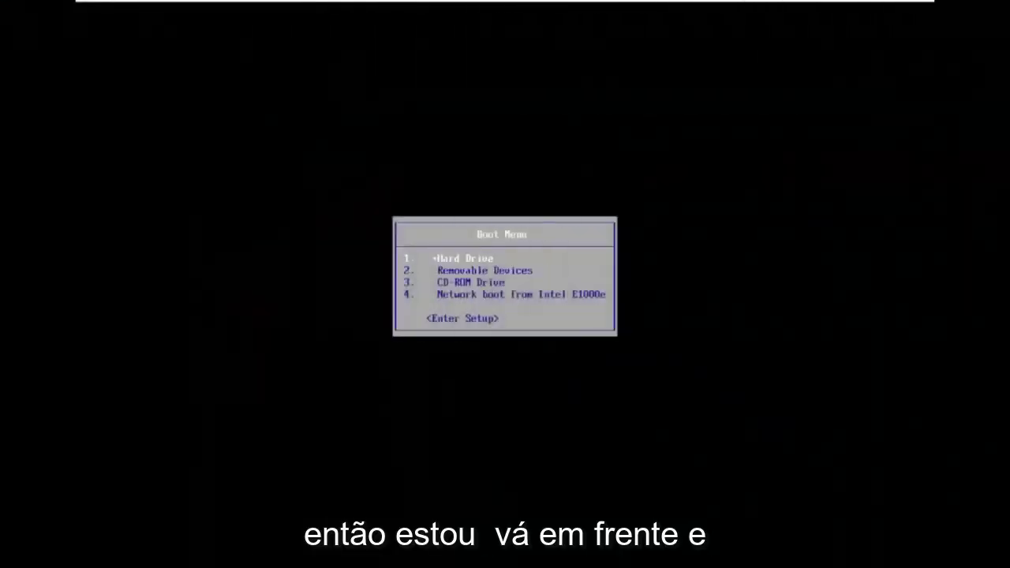
Enter the firmware setup utility from the Boot Menu
{"action": "key", "text": "Down"}
{"action": "key", "text": "Down"}
{"action": "key", "text": "Down"}
{"action": "key", "text": "Down"}
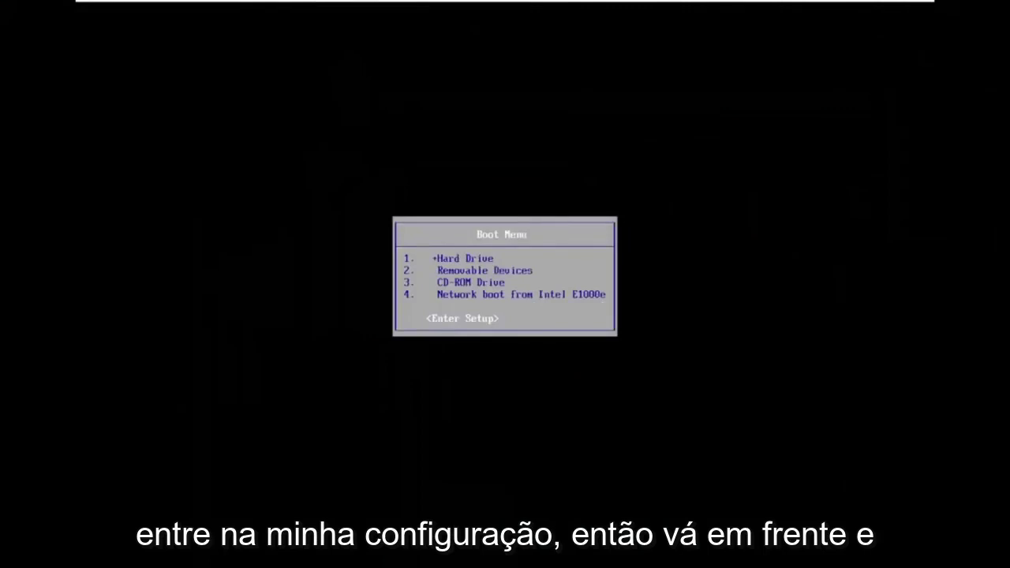
{"action": "key", "text": "Return"}
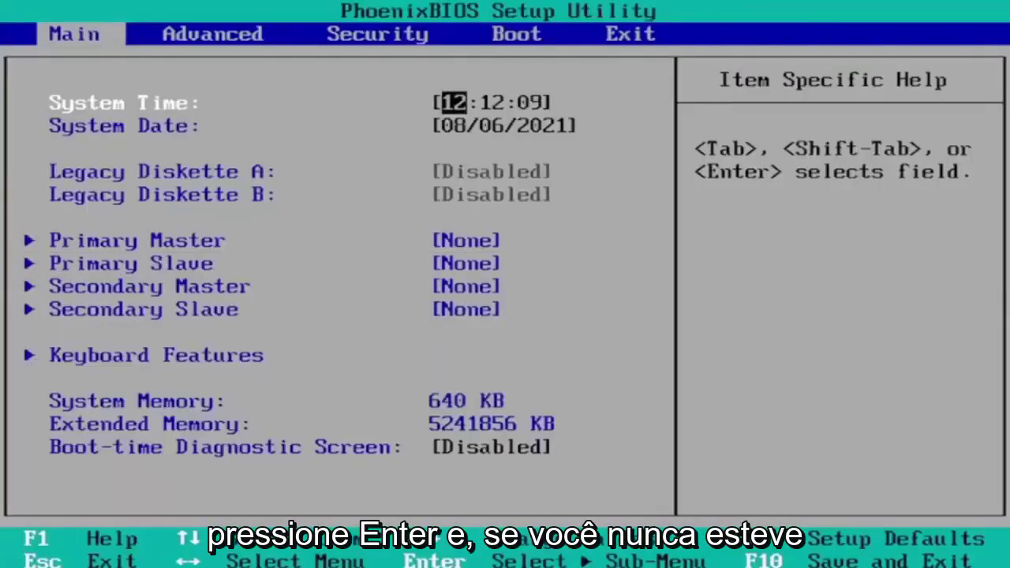
Examine the Advanced, Security and Boot settings of the BIOS setup for UEFI boot mode and secure boot options
{"action": "key", "text": "Right"}
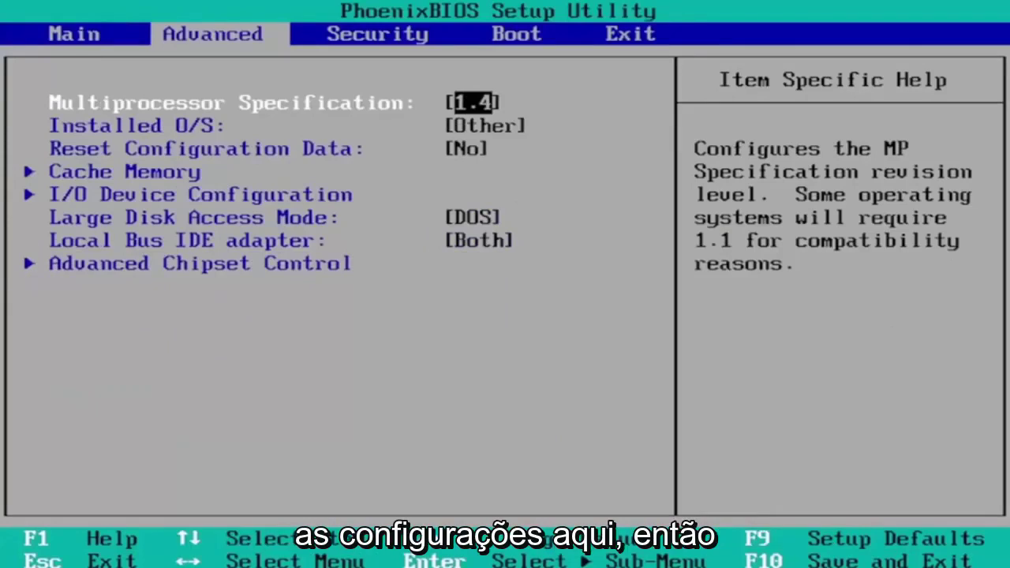
{"action": "key", "text": "Left"}
{"action": "key", "text": "Right"}
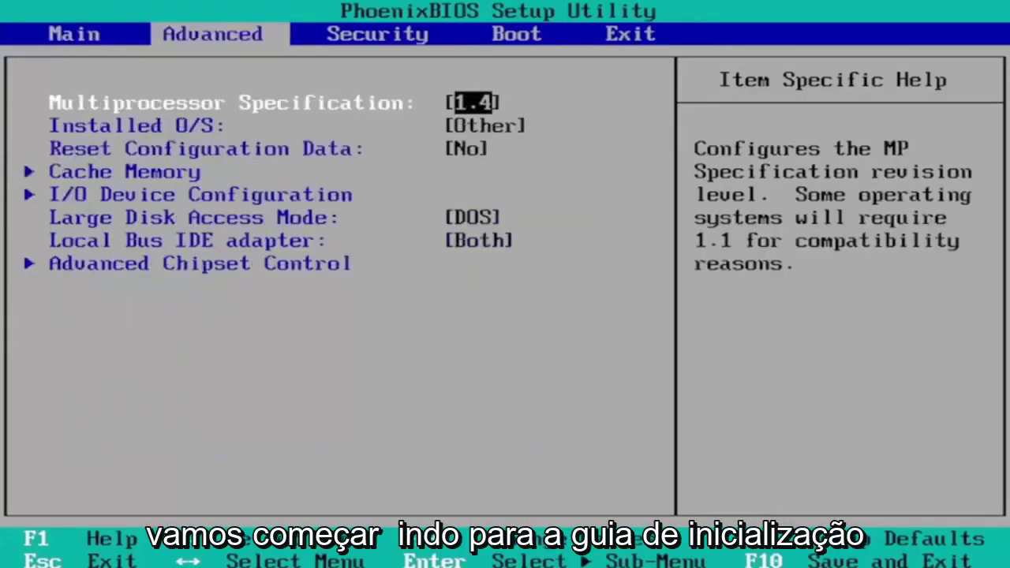
{"action": "key", "text": "Right"}
{"action": "key", "text": "Right"}
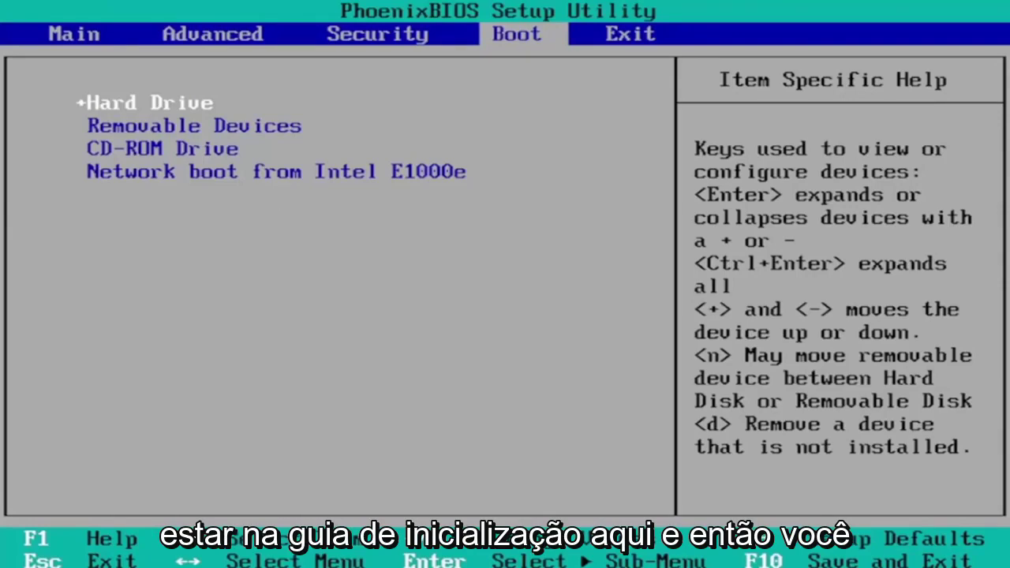
{"action": "key", "text": "Left"}
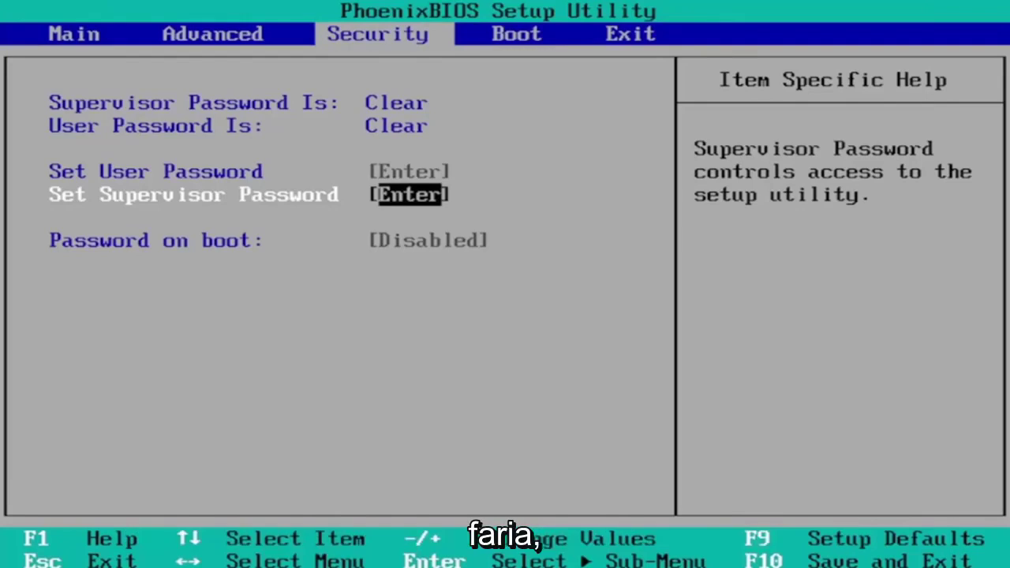
{"action": "key", "text": "Right"}
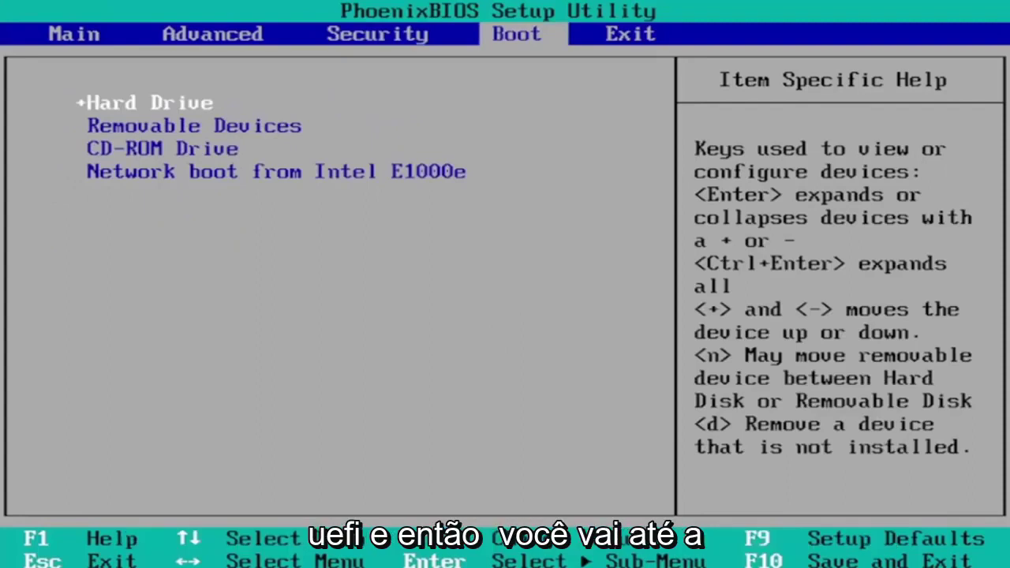
{"action": "key", "text": "Left"}
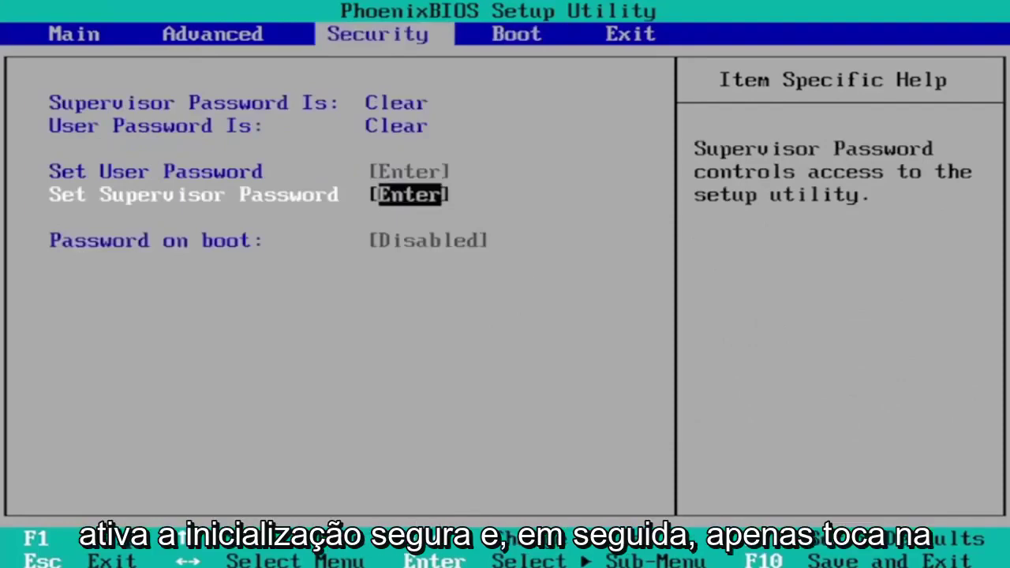
Save the BIOS configuration changes and exit the setup utility
{"action": "key", "text": "F10"}
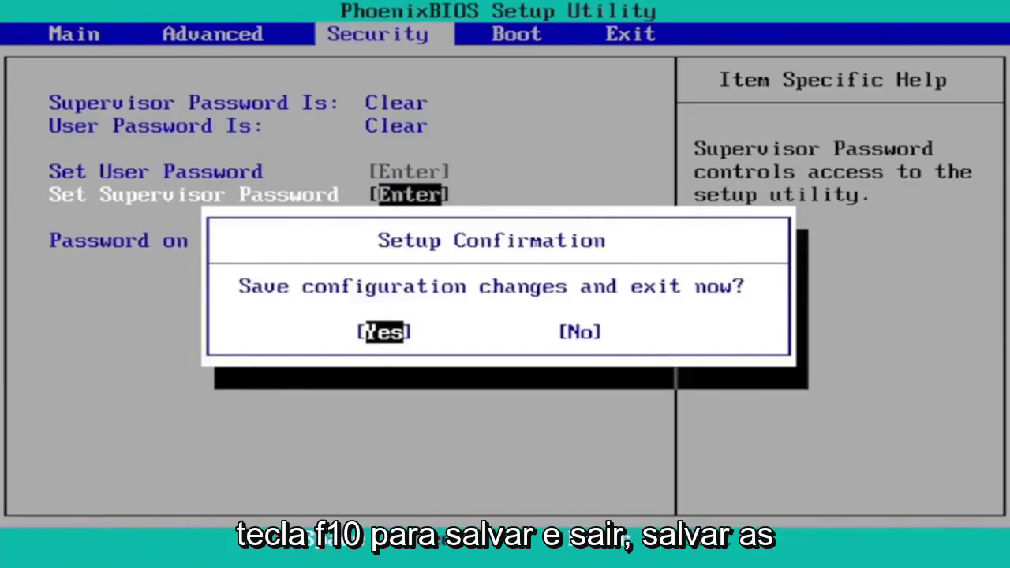